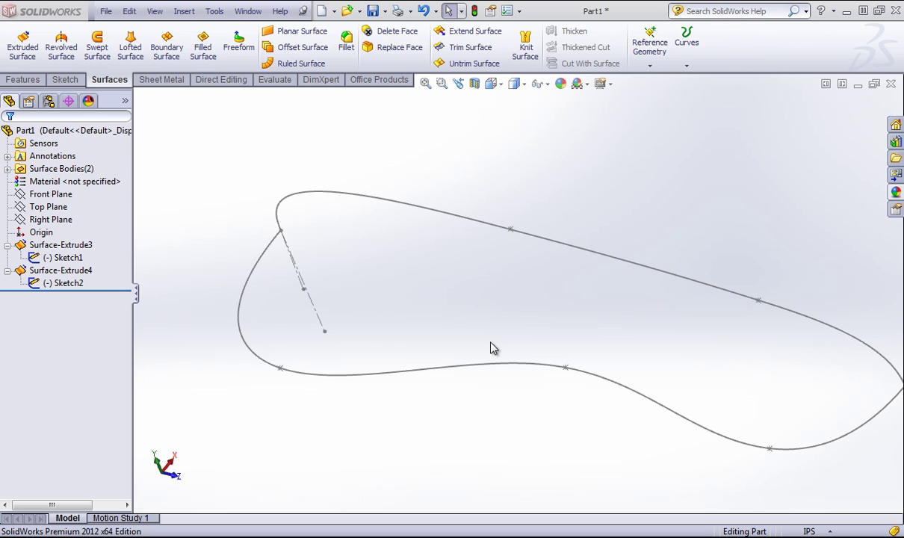
- Start a boundary surface using the lower Sketch1 curve and the upper Sketch2 curve as its Direction 1 profiles
mouse_move(499, 361)
middle_down()
mouse_move(539, 322)
mouse_move(508, 309)
mouse_move(506, 330)
middle_up()
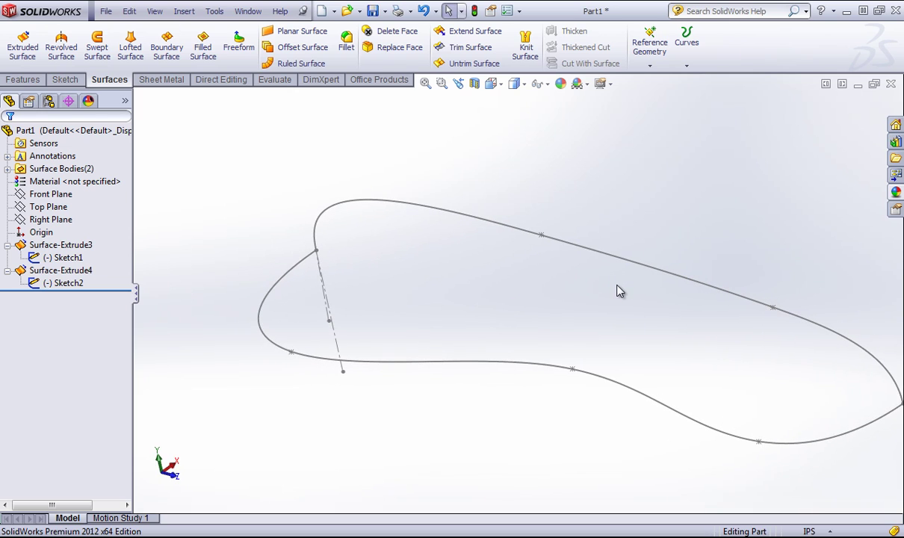
mouse_move(758, 342)
middle_down()
mouse_move(501, 325)
mouse_move(490, 302)
mouse_move(520, 316)
middle_up()
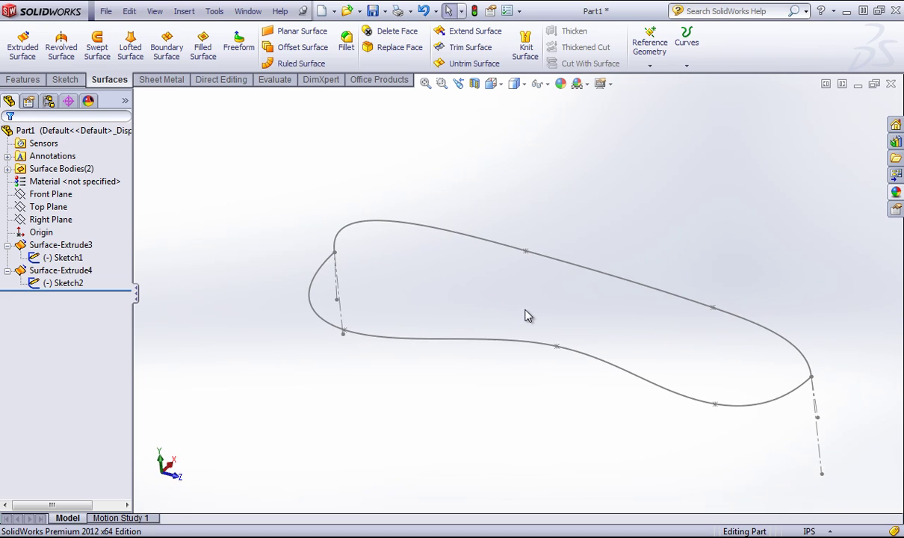
click(167, 46)
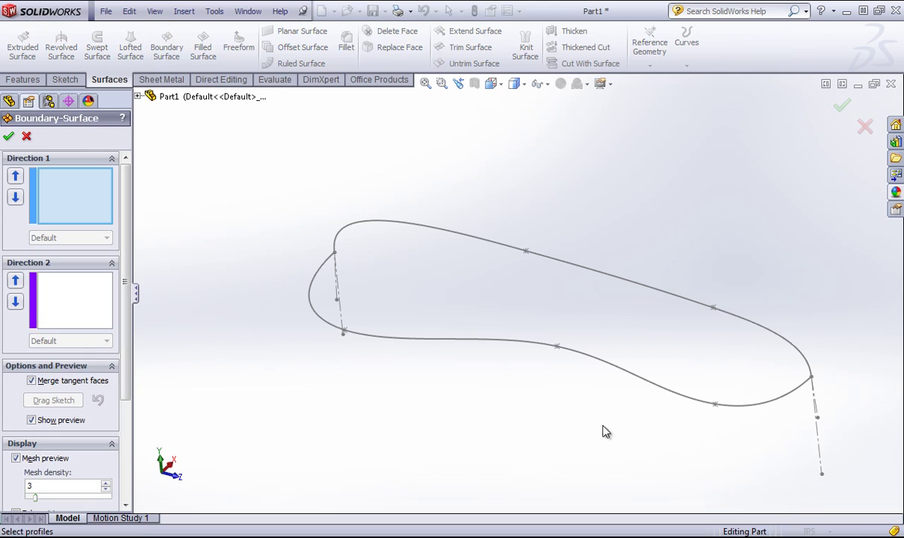
click(463, 343)
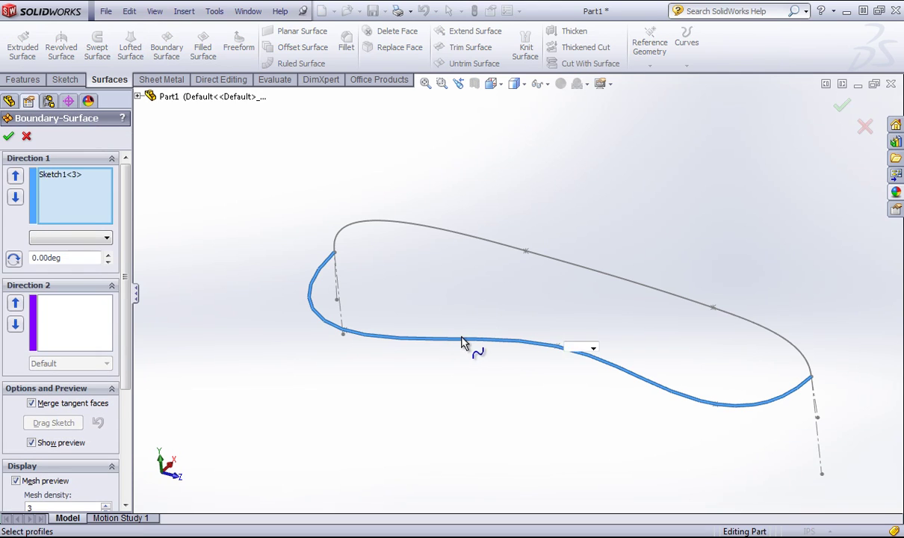
click(493, 247)
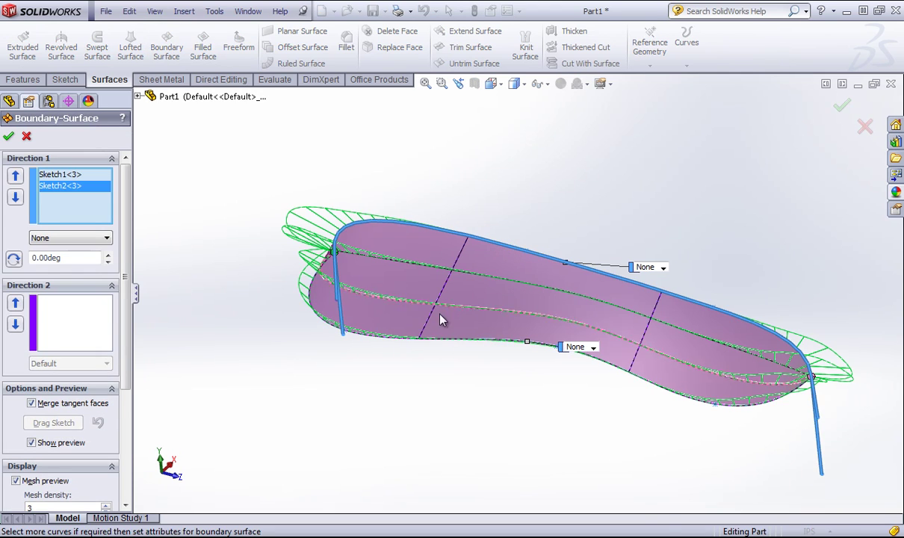
- Set the tangency type of both the Sketch2 and Sketch1 profiles to Normal To Profile
middle_drag(565, 451, 499, 401)
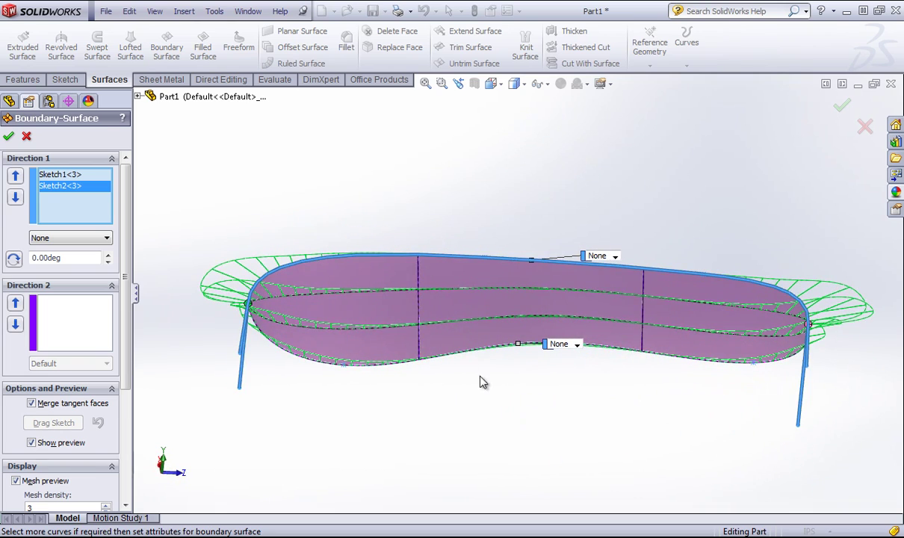
middle_drag(584, 461, 640, 437)
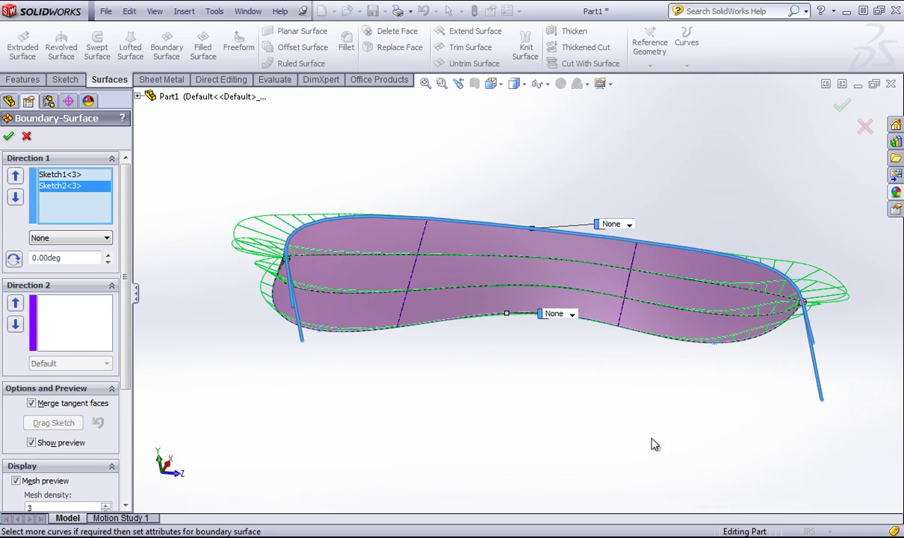
click(81, 238)
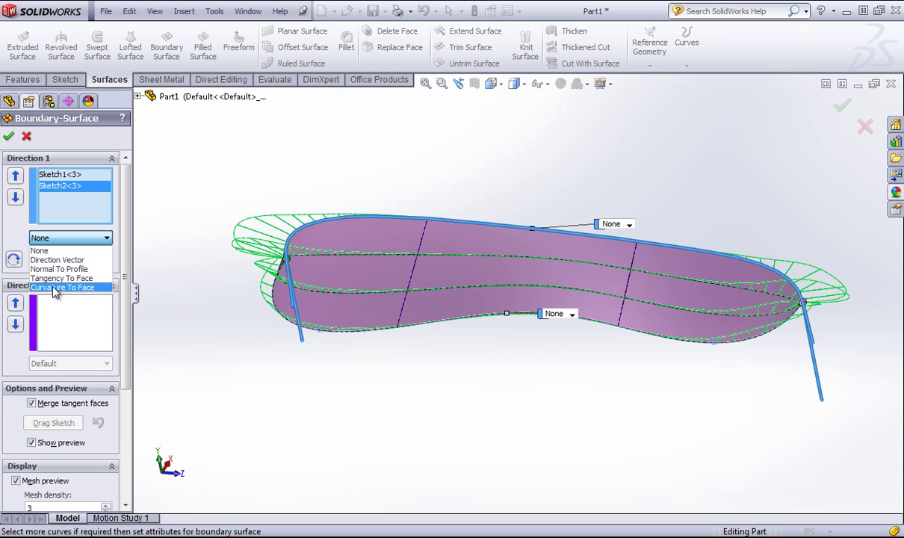
click(55, 269)
click(58, 174)
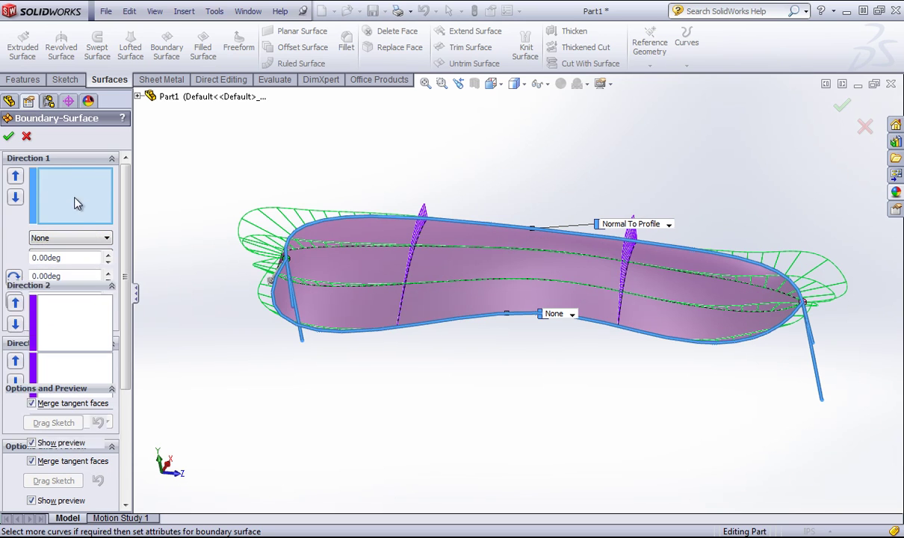
click(66, 238)
click(61, 269)
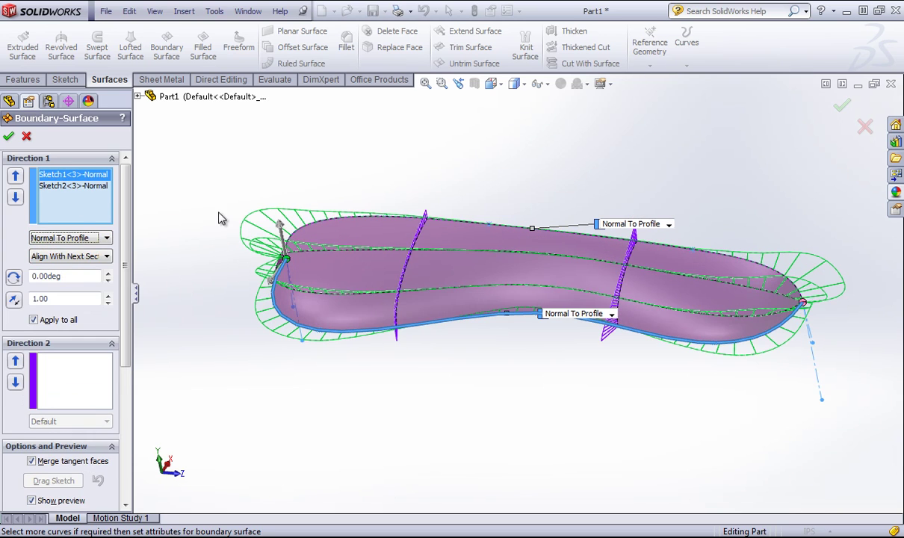
- Set the Sketch2 profile's tangency type to Curvature To Face and create the boundary surface
mouse_move(193, 174)
middle_down()
mouse_move(240, 178)
mouse_move(210, 172)
middle_up()
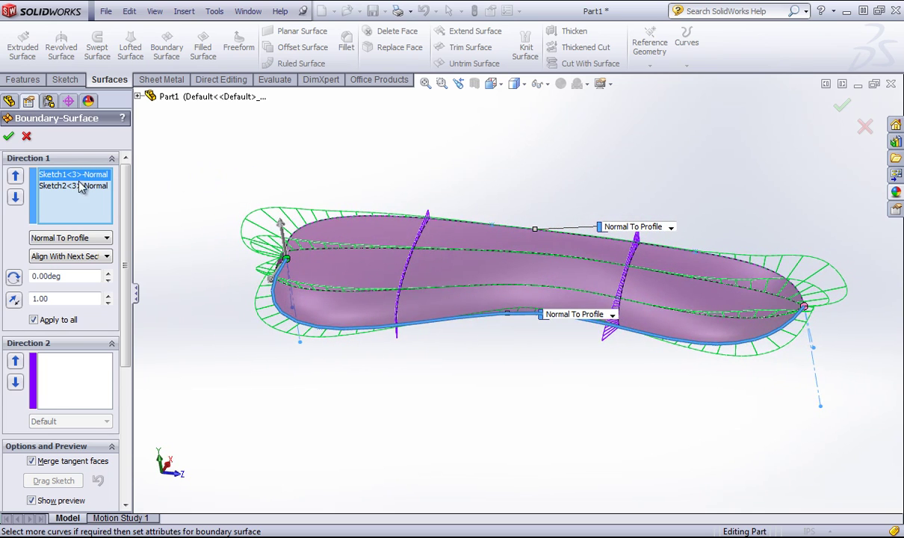
click(60, 187)
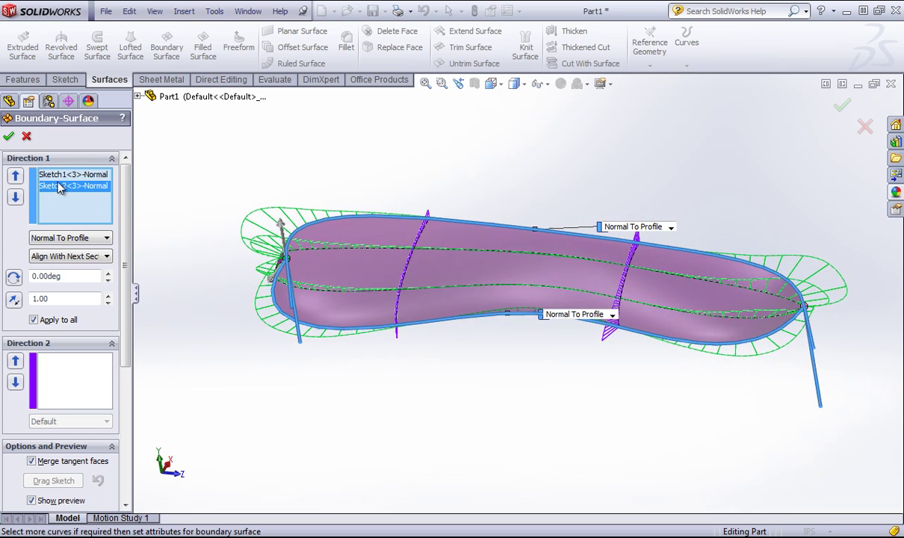
click(78, 239)
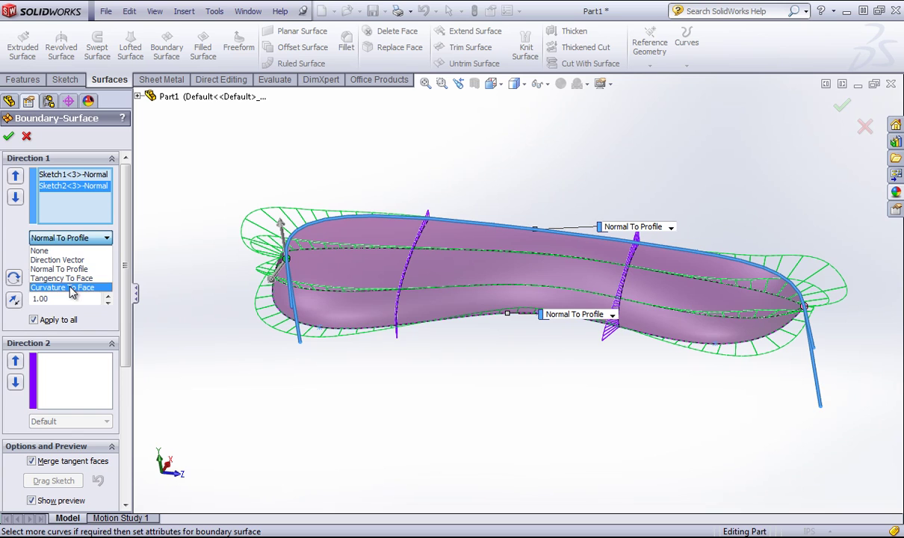
click(70, 288)
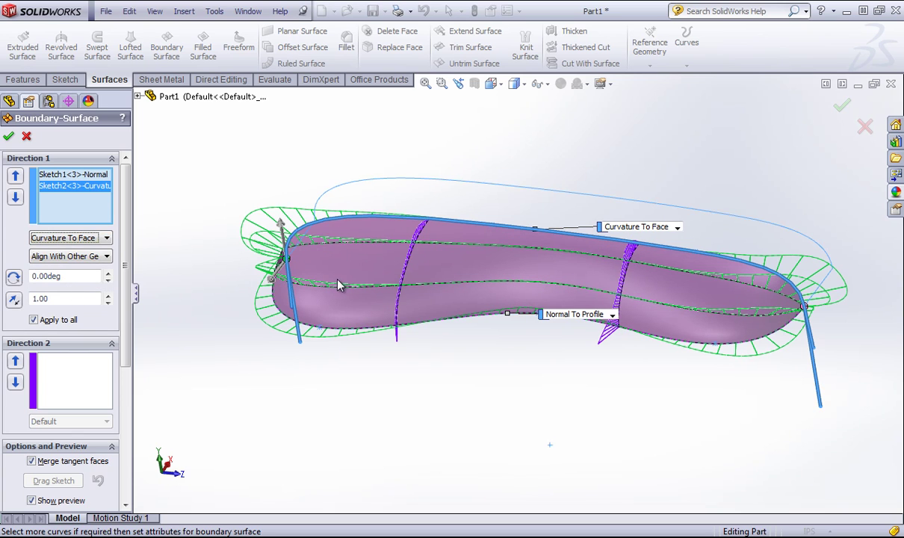
click(8, 136)
- Highlight Surface-Extrude3 and Surface-Extrude4 to check where they lie relative to the boundary surface, and clear the selection
click(52, 246)
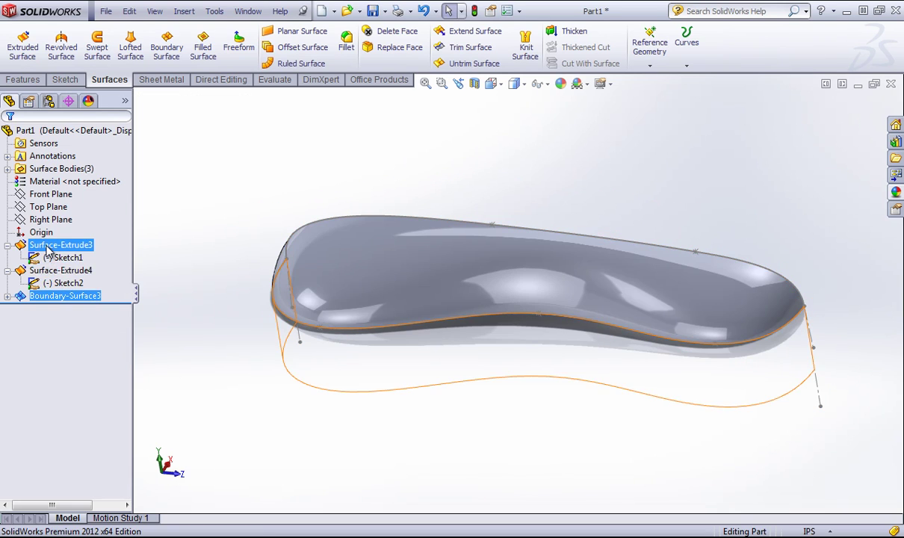
click(60, 270)
click(231, 201)
middle_drag(403, 213, 423, 275)
- Edit the boundary surface and raise its preview mesh density to 5
click(45, 295)
right_click(56, 295)
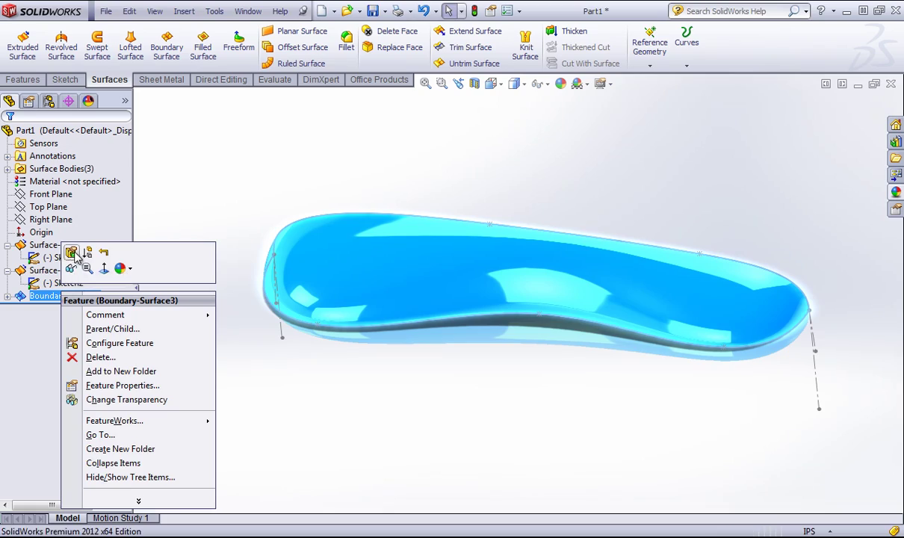
click(73, 254)
middle_drag(258, 167, 298, 199)
scroll(459, 379, down, 2)
mouse_move(404, 340)
middle_down()
mouse_move(423, 336)
mouse_move(435, 350)
middle_up()
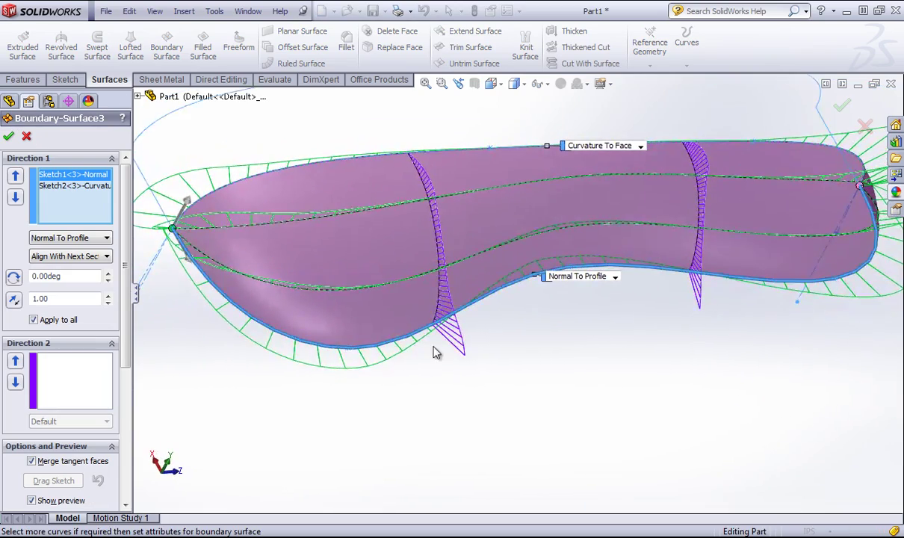
scroll(43, 446, down, 5)
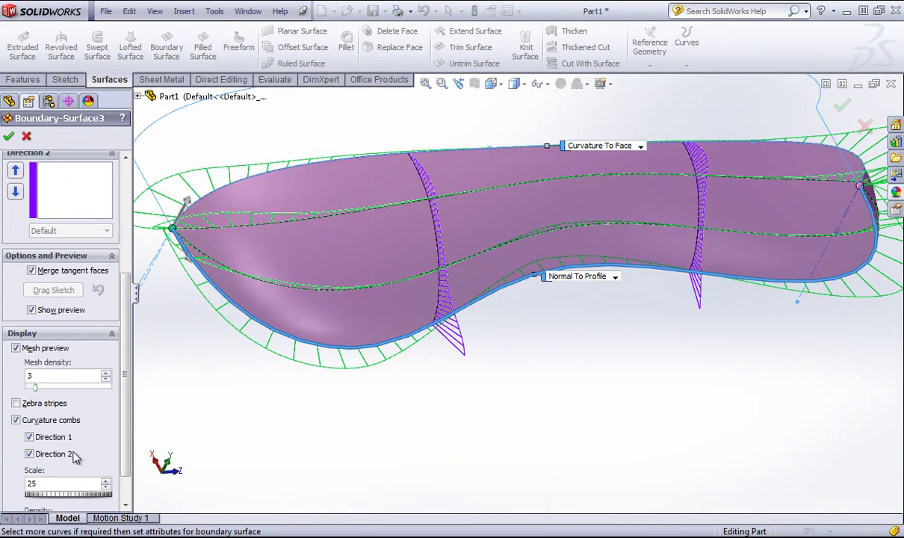
drag(37, 393, 48, 394)
- Examine the mesh and curvature combs where the profiles converge at the surface's end point, and accept the boundary surface edit
mouse_move(652, 446)
middle_down()
mouse_move(651, 411)
mouse_move(637, 407)
mouse_move(672, 377)
mouse_move(682, 386)
mouse_move(675, 405)
middle_up()
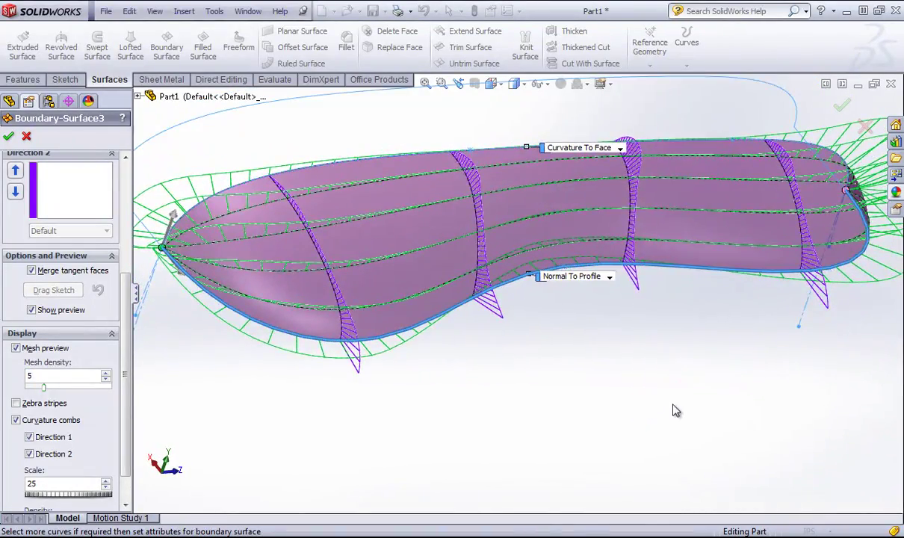
scroll(654, 409, up, 2)
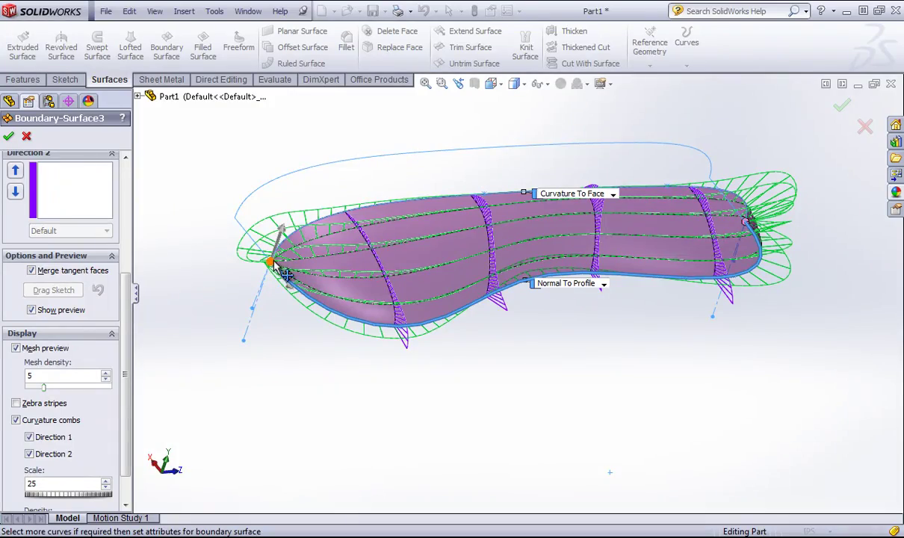
middle_drag(639, 344, 660, 358)
scroll(348, 259, down, 5)
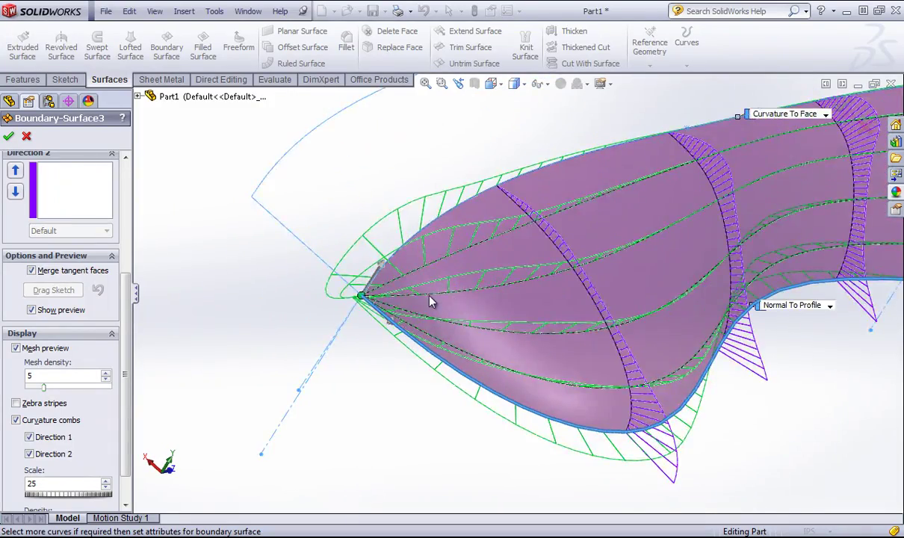
scroll(384, 290, up, 3)
scroll(393, 290, down, 3)
scroll(521, 296, down, 2)
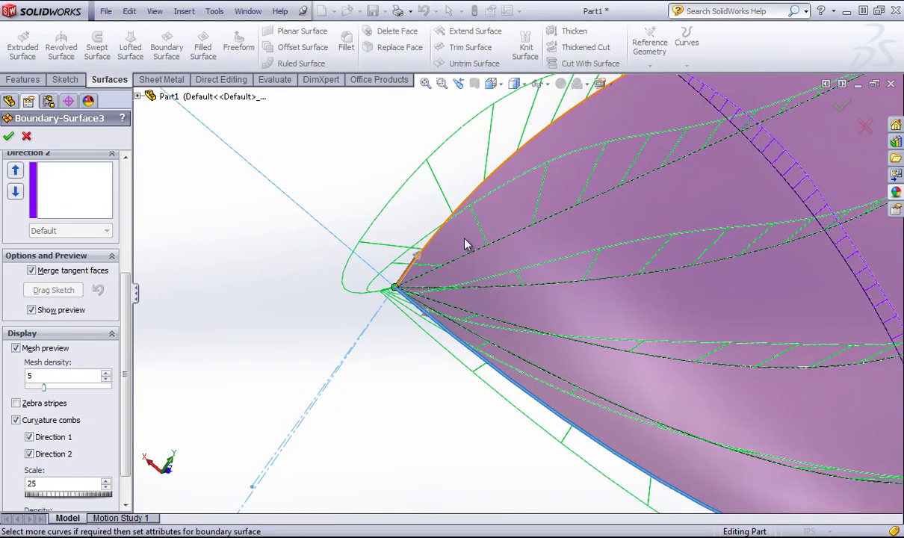
scroll(460, 314, up, 8)
middle_drag(897, 290, 715, 271)
click(839, 110)
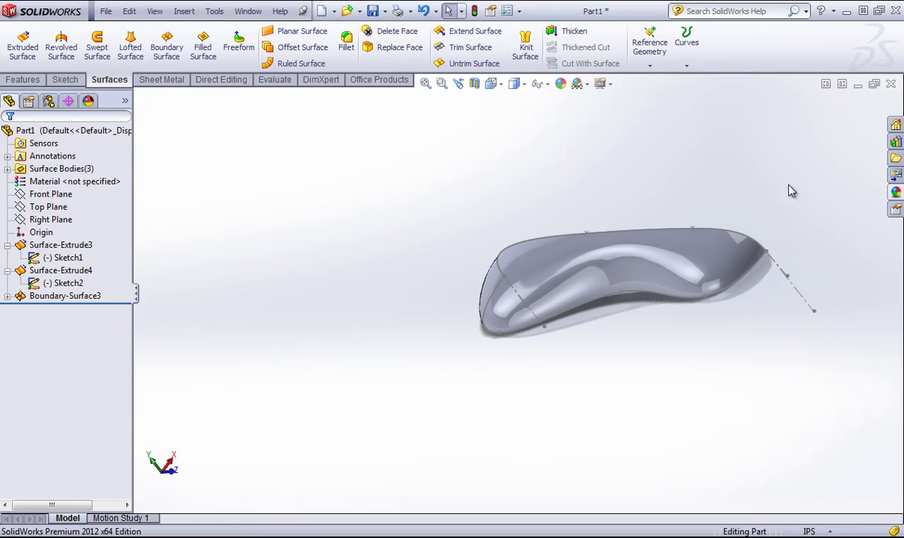
- Thicken the boundary surface by 0.50 in
scroll(753, 218, down, 3)
middle_click(698, 346)
middle_drag(699, 345, 757, 340)
middle_drag(743, 237, 778, 241)
scroll(850, 302, up, 1)
scroll(852, 301, down, 1)
middle_drag(852, 301, 620, 291)
click(574, 31)
click(705, 333)
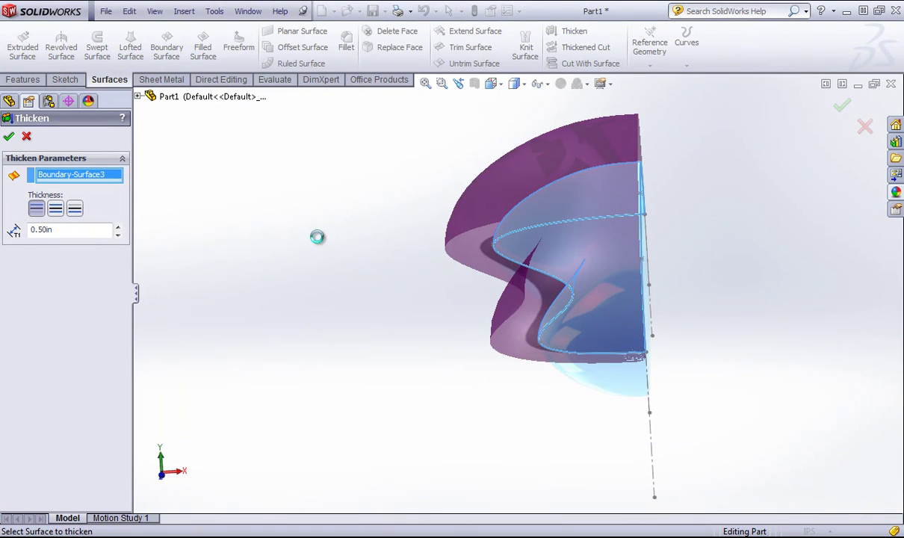
key(Return)
- Examine the sliver face on the thickened body at the first end point where the two profile curves meet
middle_drag(700, 365, 678, 299)
scroll(680, 300, down, 3)
scroll(679, 299, up, 3)
scroll(523, 195, down, 9)
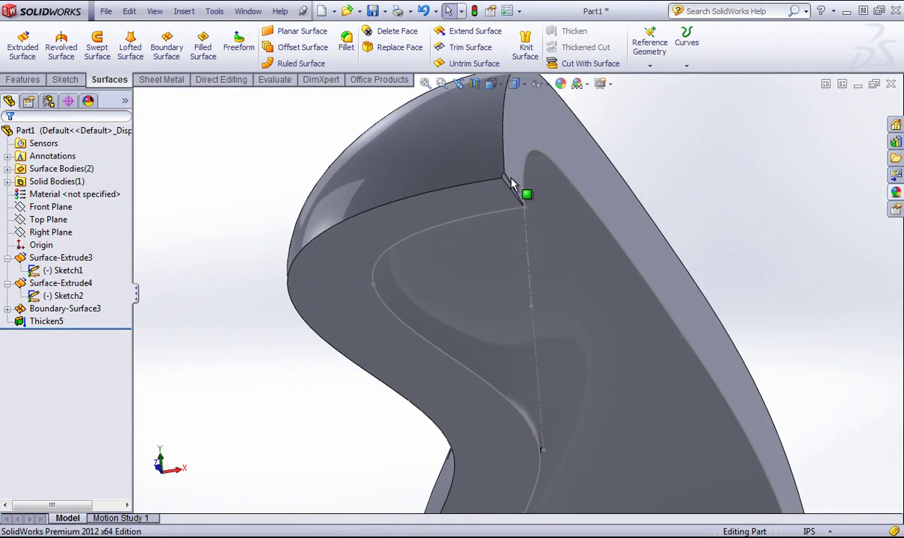
click(519, 250)
scroll(516, 259, up, 4)
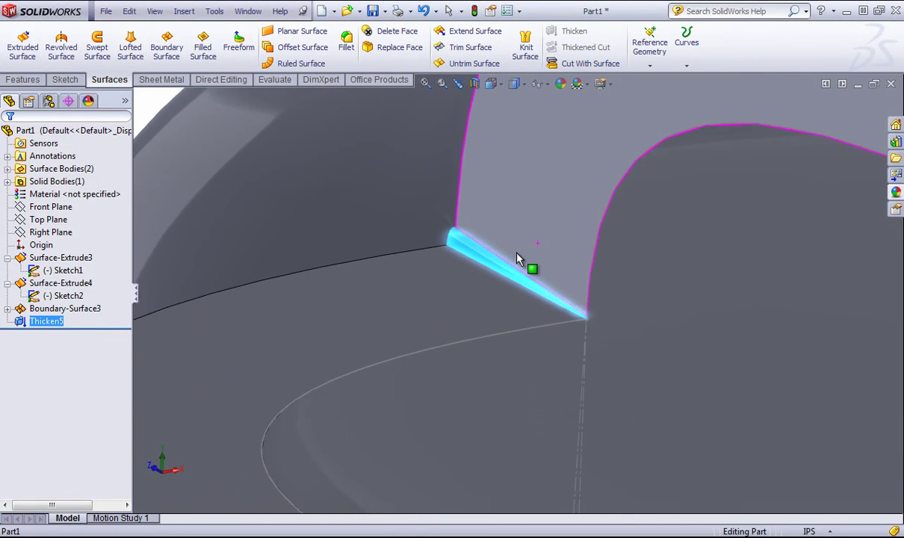
click(381, 183)
scroll(598, 329, down, 3)
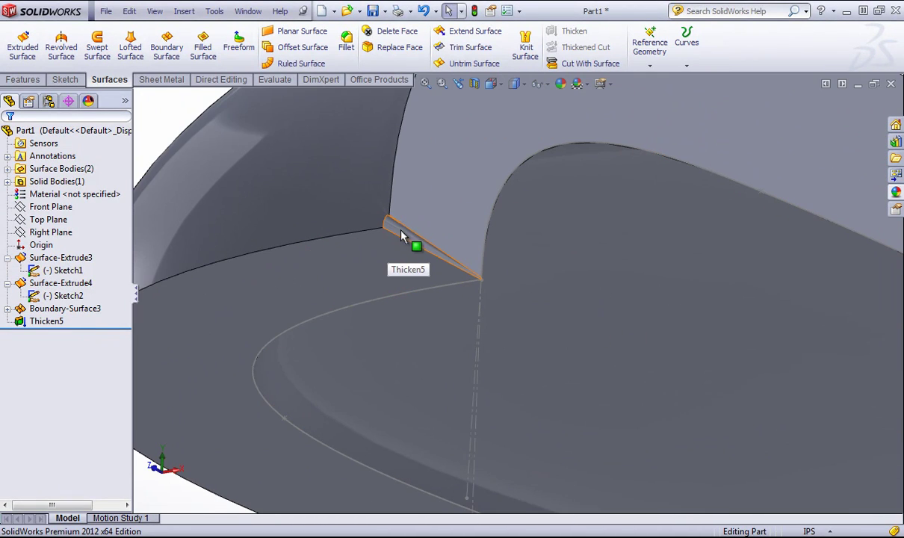
scroll(695, 381, up, 4)
- Inspect the notched corner of the thickened body at the opposite end, and compare it with the whole part
scroll(609, 383, down, 6)
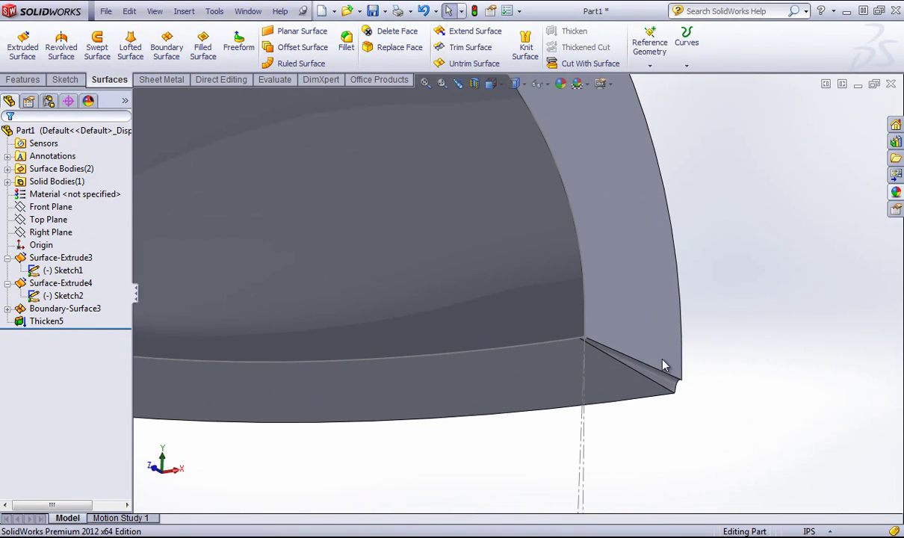
click(643, 383)
middle_drag(700, 401, 551, 371)
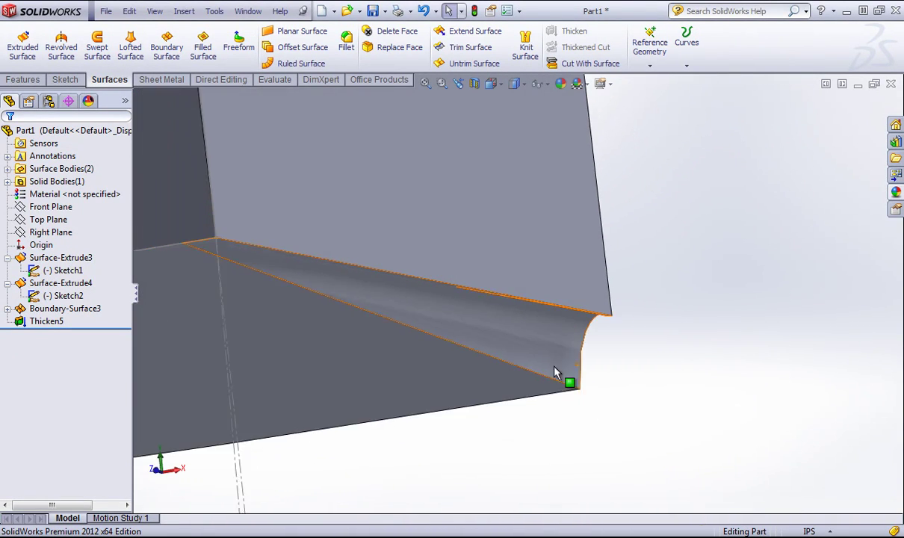
scroll(533, 314, up, 9)
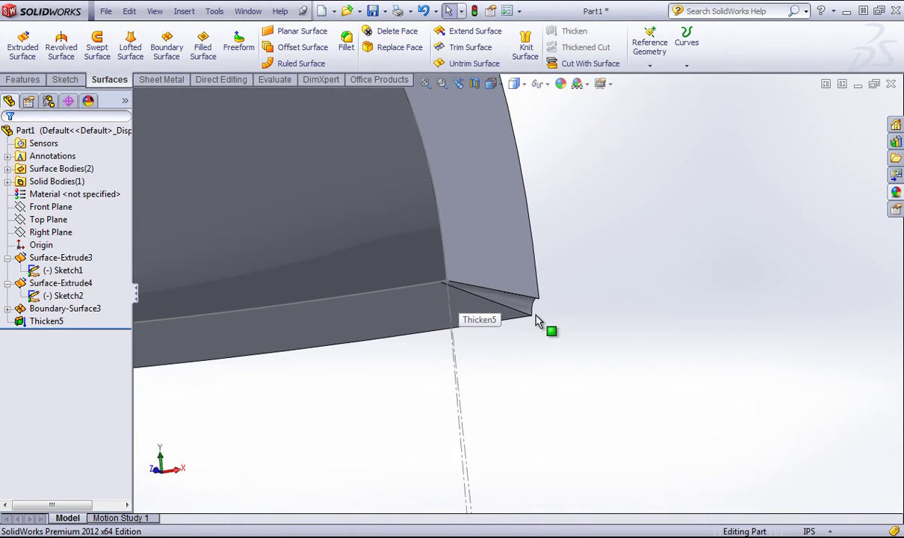
middle_drag(537, 321, 284, 225)
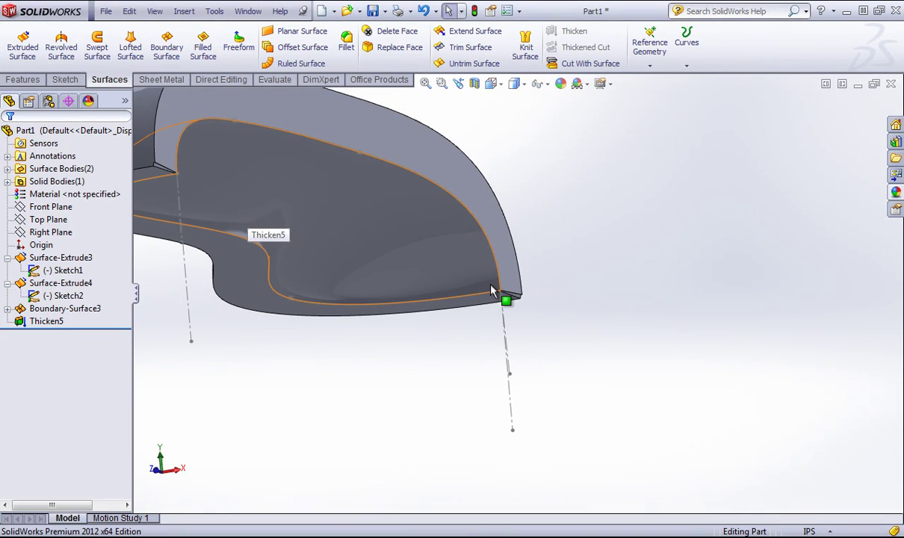
scroll(508, 327, up, 5)
middle_drag(224, 159, 349, 254)
- Reopen the boundary surface definition, examine the curvature combs where the two profiles meet, and leave it without changes
right_click(87, 309)
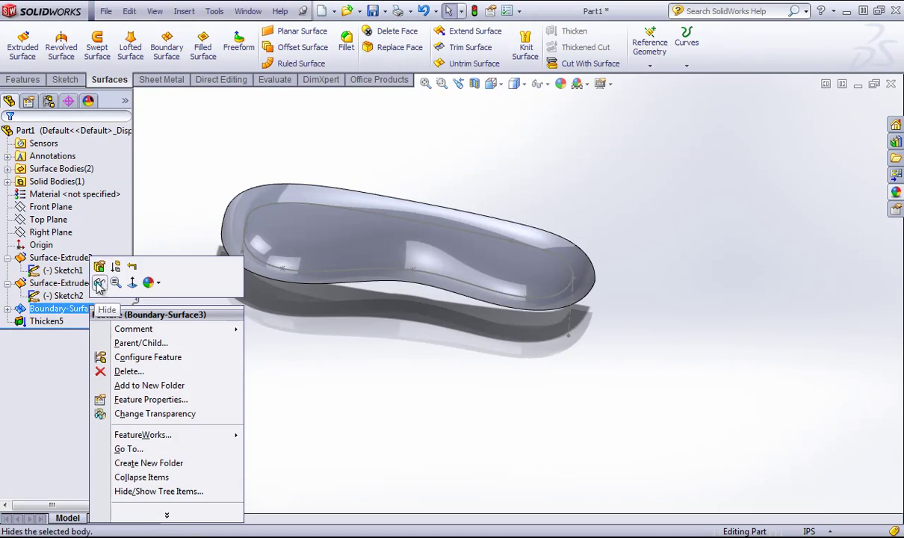
click(134, 270)
scroll(291, 222, down, 5)
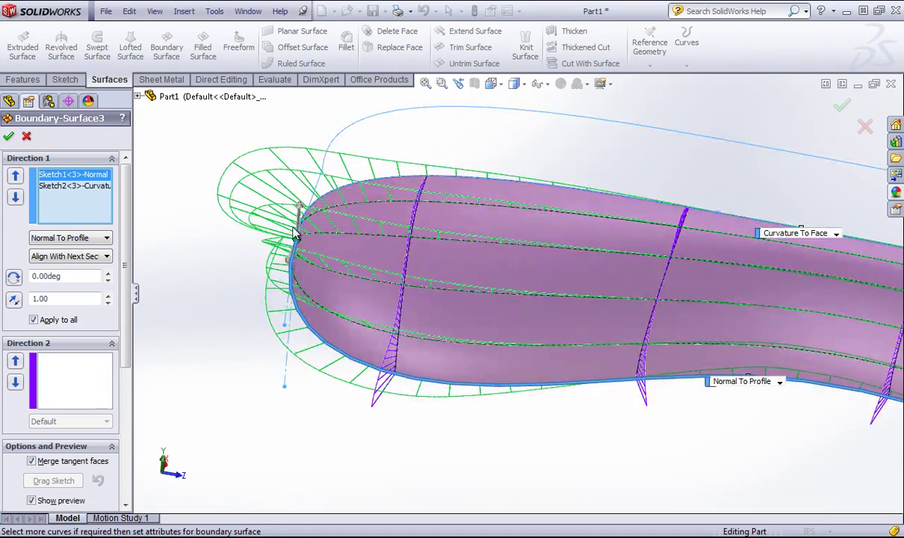
middle_drag(329, 233, 351, 258)
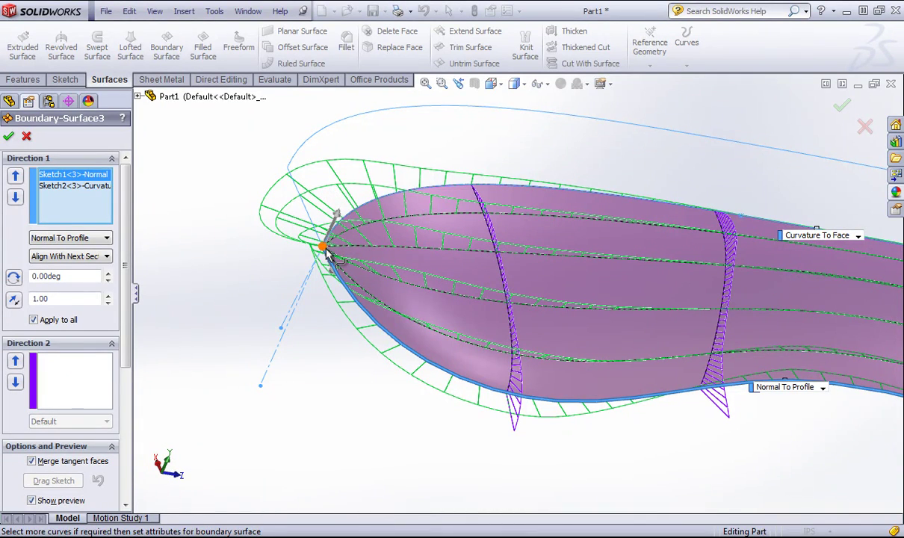
scroll(414, 208, up, 4)
scroll(787, 279, up, 2)
middle_drag(789, 280, 729, 275)
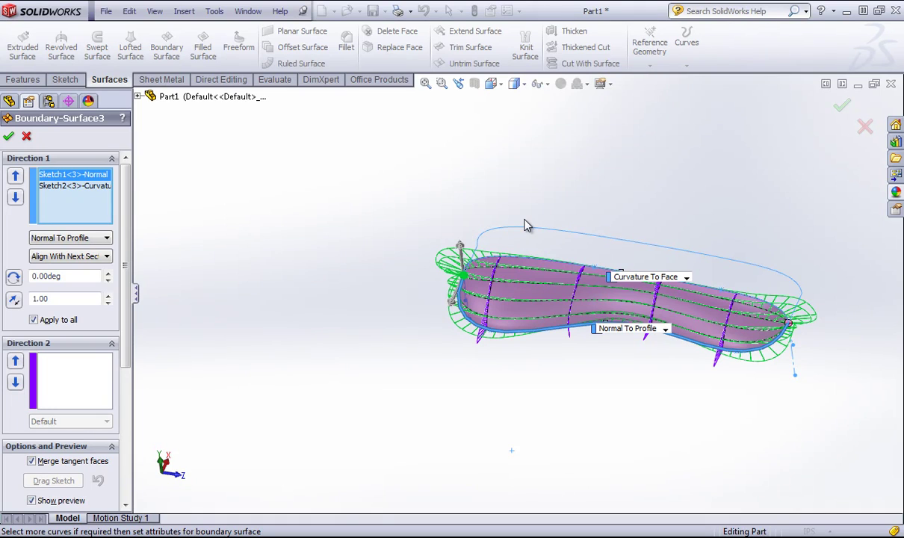
click(27, 135)
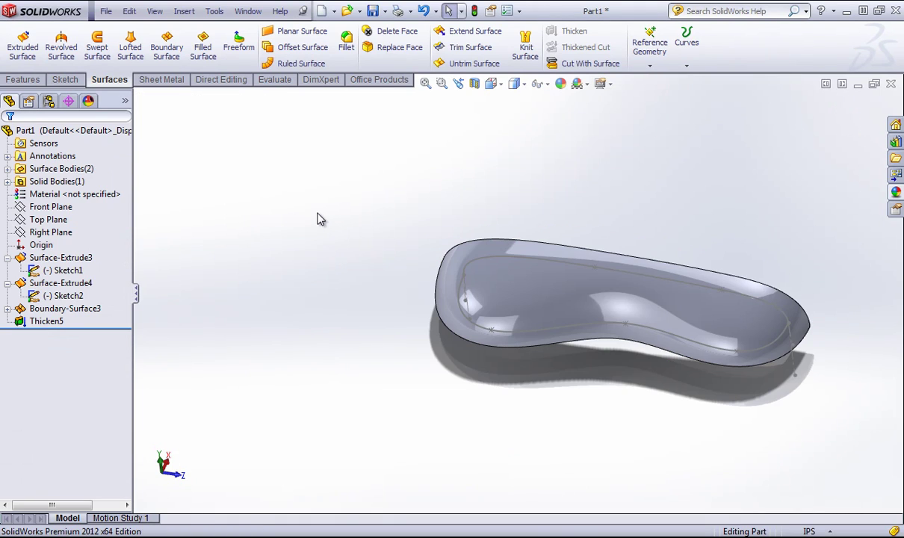
- Delete the boundary surface together with its dependent thicken feature
click(35, 309)
right_click(35, 309)
click(75, 343)
key(Return)
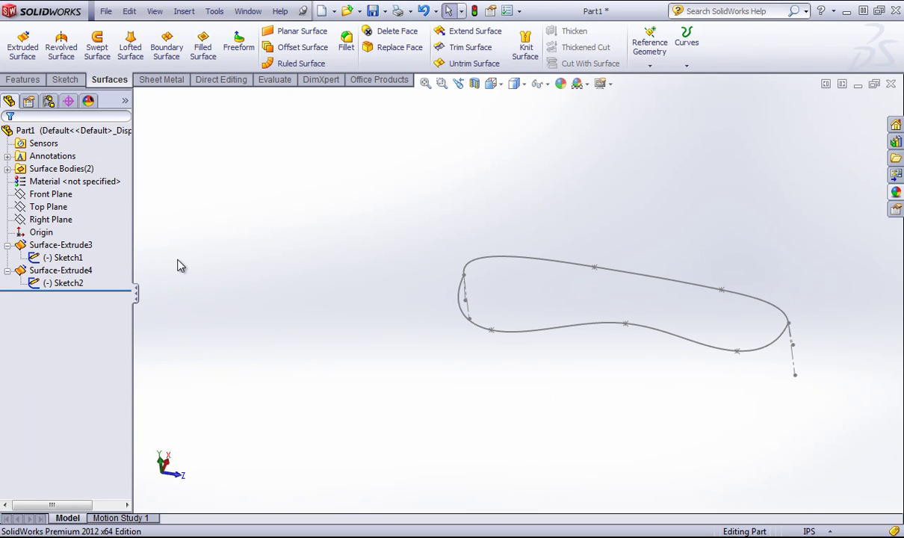
- Show both hidden extruded surface bodies, Surface-Extrude4 and Surface-Extrude3
right_click(34, 272)
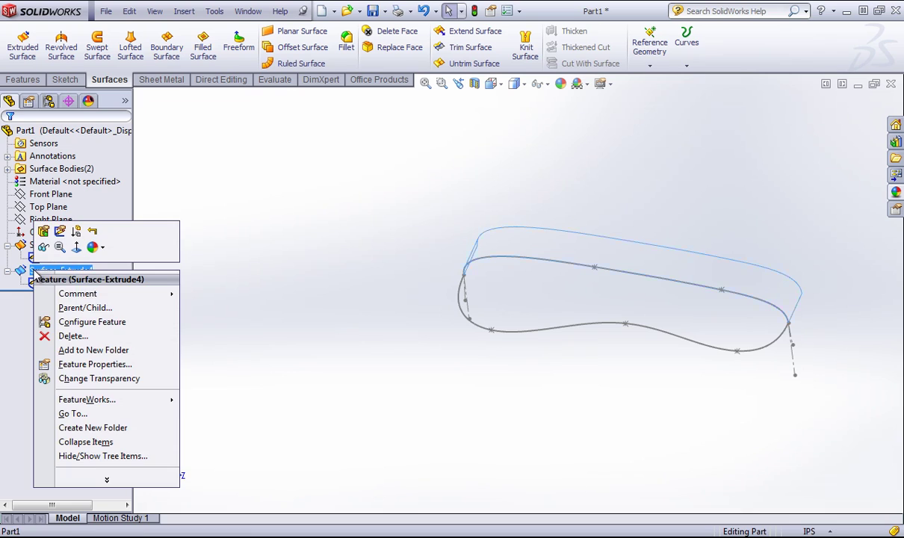
click(44, 248)
click(224, 257)
middle_drag(266, 235, 214, 243)
right_click(47, 241)
click(56, 217)
mouse_move(420, 286)
middle_down()
mouse_move(375, 288)
mouse_move(407, 290)
middle_up()
click(454, 291)
middle_drag(668, 314, 594, 282)
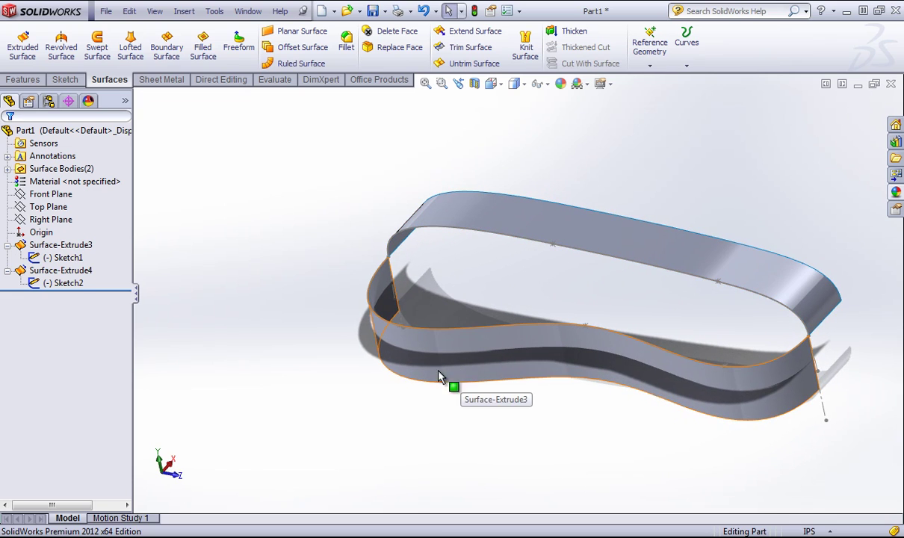
- Hide Sketch1 and Sketch2 so only the two extruded surfaces remain displayed
right_click(64, 258)
click(76, 238)
right_click(51, 283)
click(61, 261)
mouse_move(281, 333)
middle_down()
mouse_move(302, 286)
mouse_move(260, 276)
mouse_move(212, 302)
middle_up()
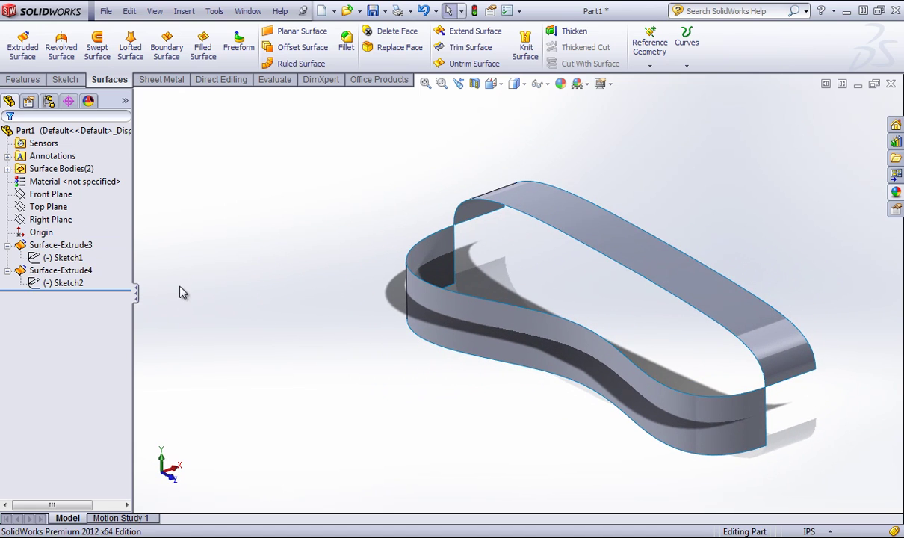
- Set up a filled surface with Contact edges, bounded by the two extruded surfaces' edges that enclose the opening, and inspect its preview mesh
click(59, 271)
click(397, 173)
click(202, 47)
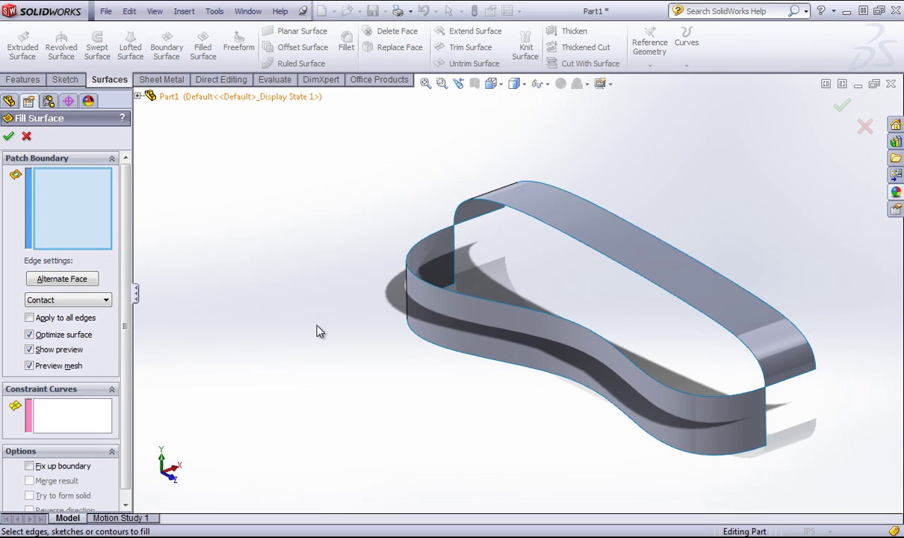
click(515, 308)
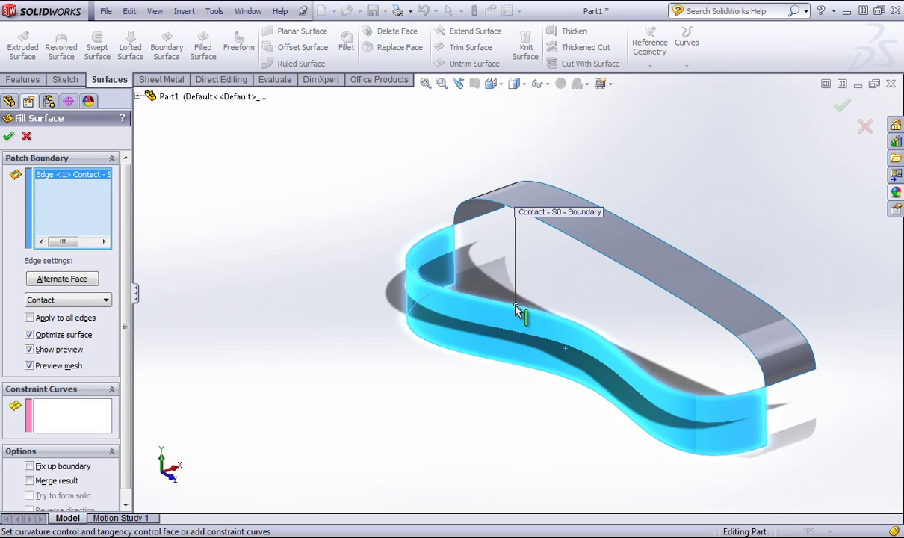
click(577, 243)
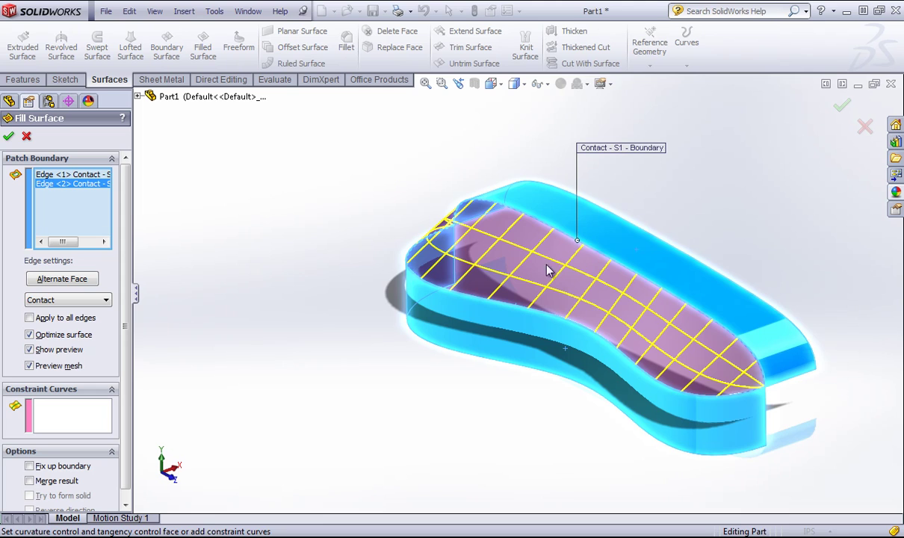
middle_drag(373, 303, 435, 341)
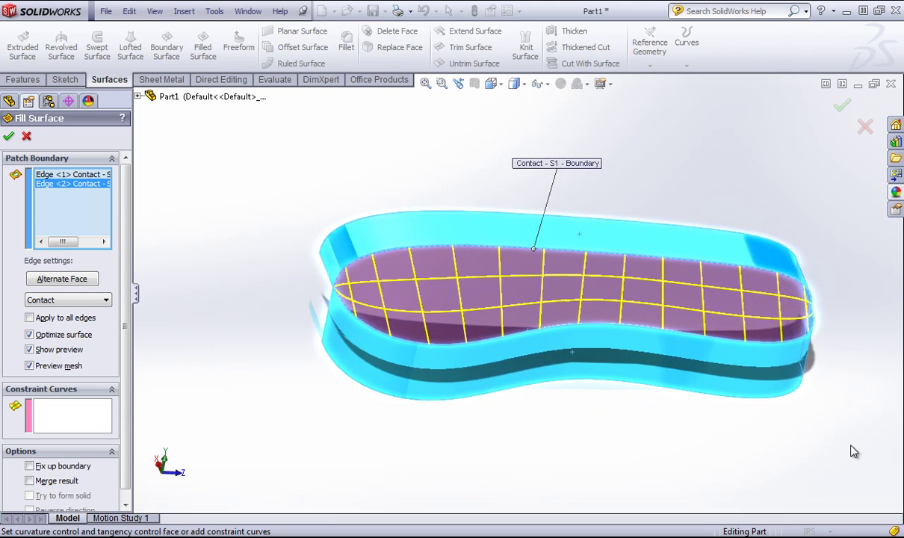
scroll(853, 454, up, 1)
scroll(726, 308, down, 2)
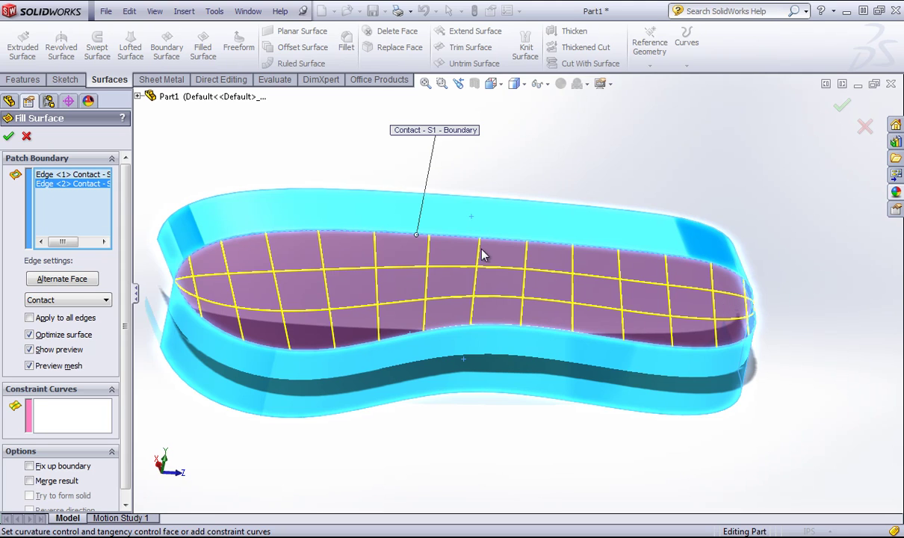
middle_drag(797, 323, 777, 322)
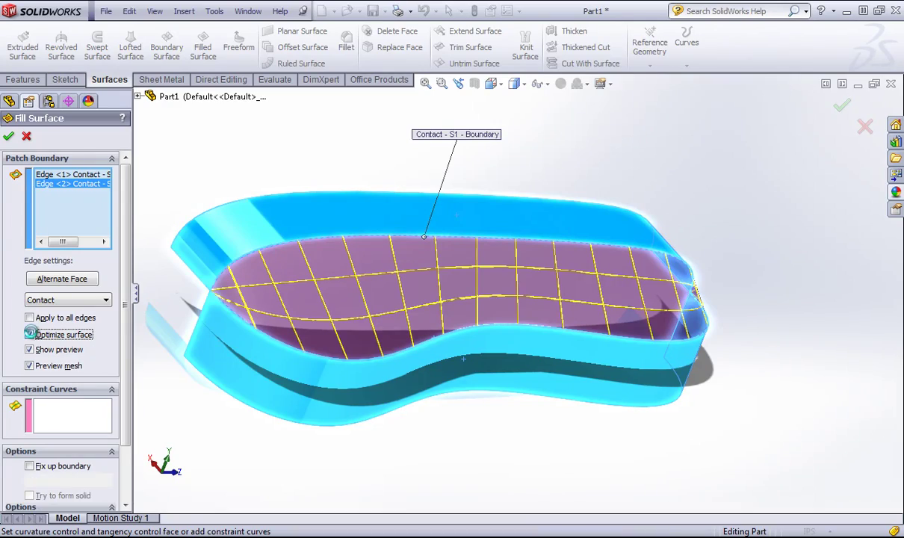
- Turn off Optimize surface for the fill, check the preview mesh from several angles, and create the filled surface
click(30, 335)
middle_drag(230, 295, 234, 321)
middle_drag(334, 286, 400, 295)
middle_drag(397, 379, 378, 385)
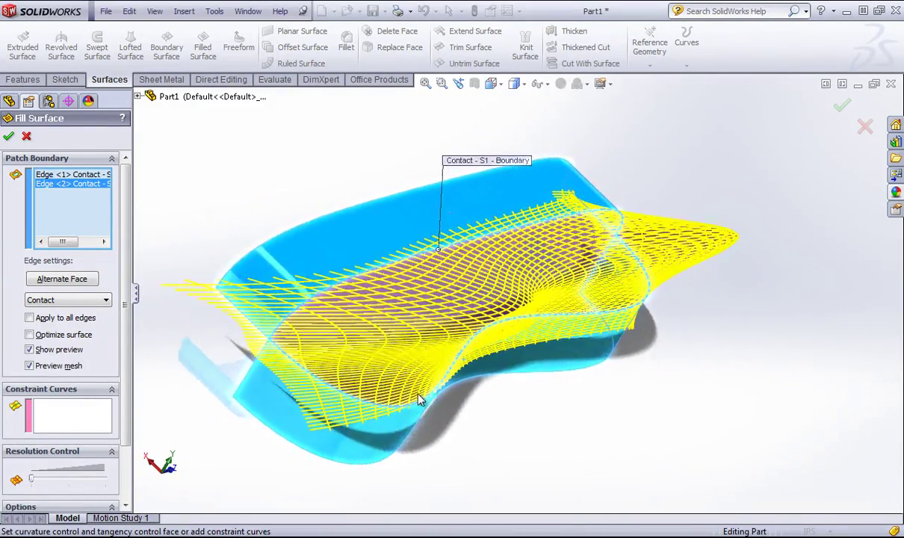
middle_drag(357, 292, 464, 329)
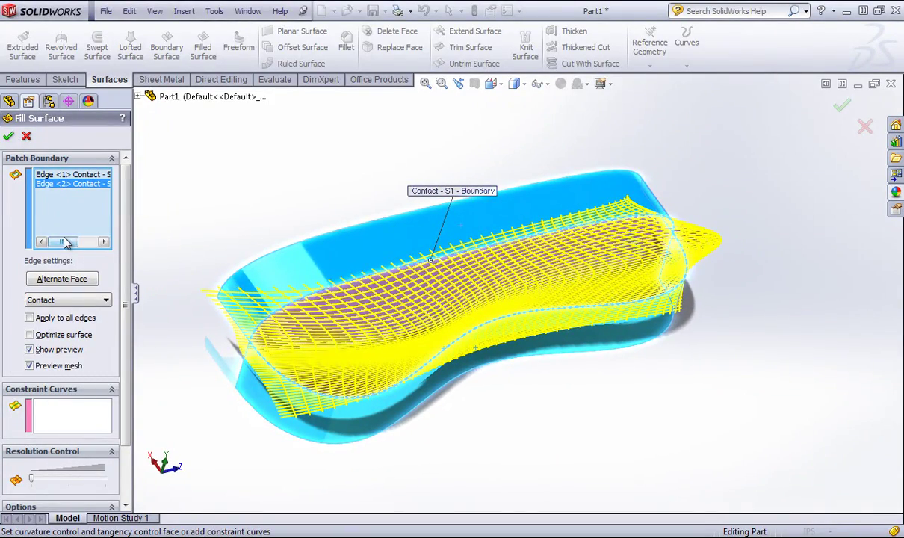
click(8, 136)
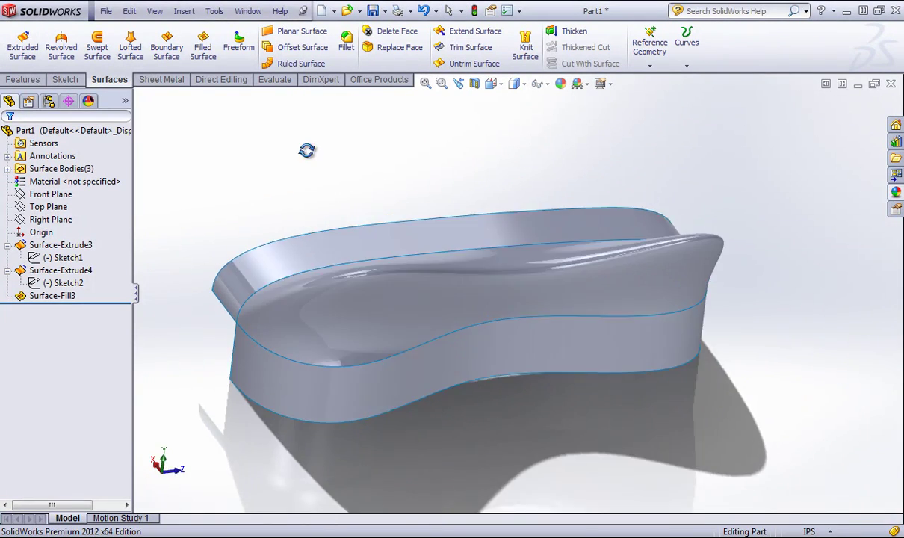
middle_drag(307, 151, 333, 150)
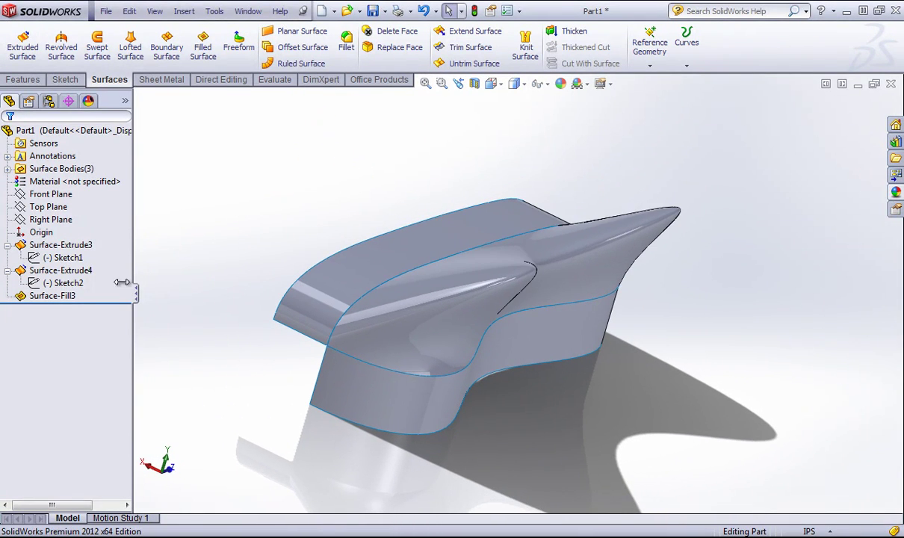
- Edit the filled surface to use the Curvature condition on both boundary edges, check the mesh, and accept it
right_click(42, 295)
click(53, 256)
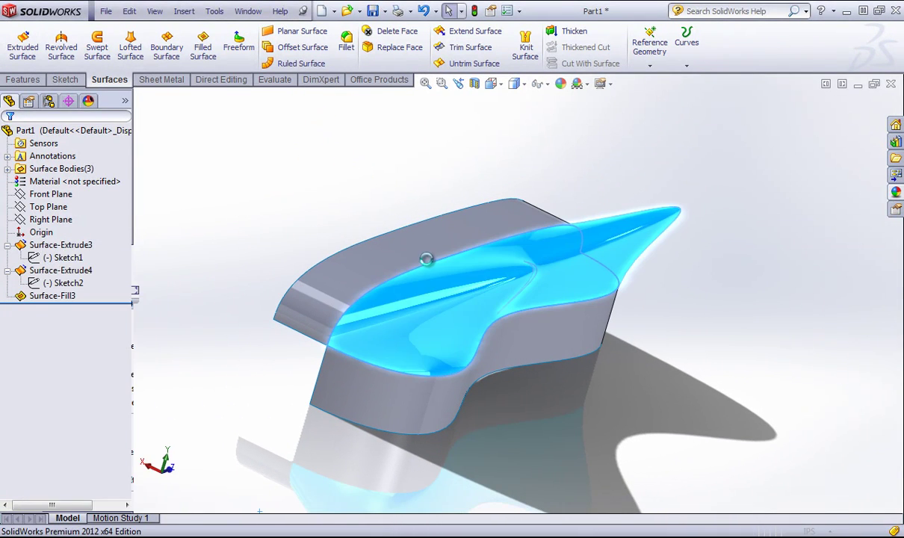
mouse_move(389, 196)
middle_down()
mouse_move(424, 205)
mouse_move(376, 205)
middle_up()
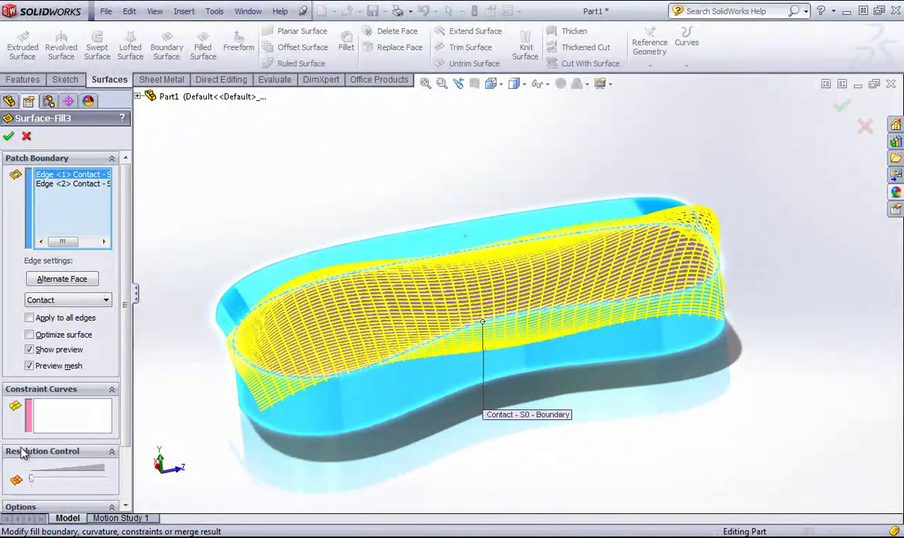
click(74, 304)
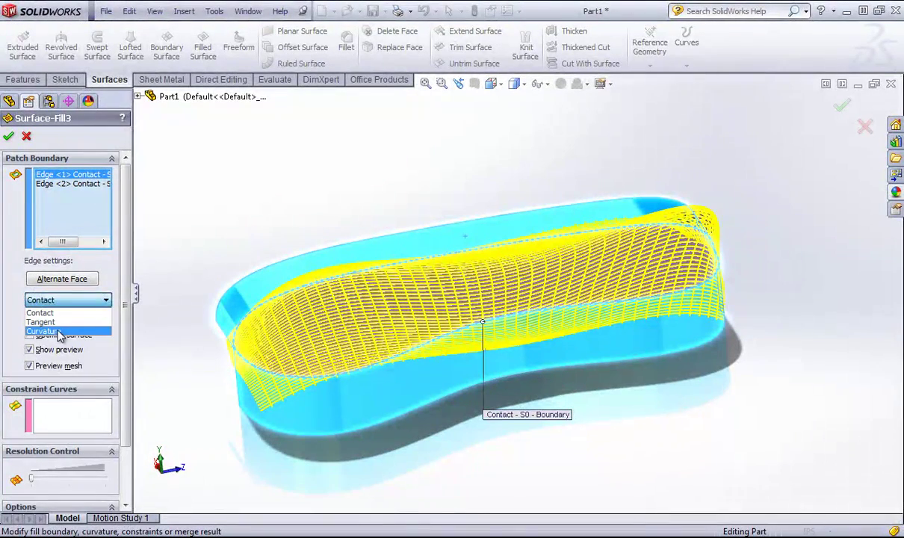
click(62, 330)
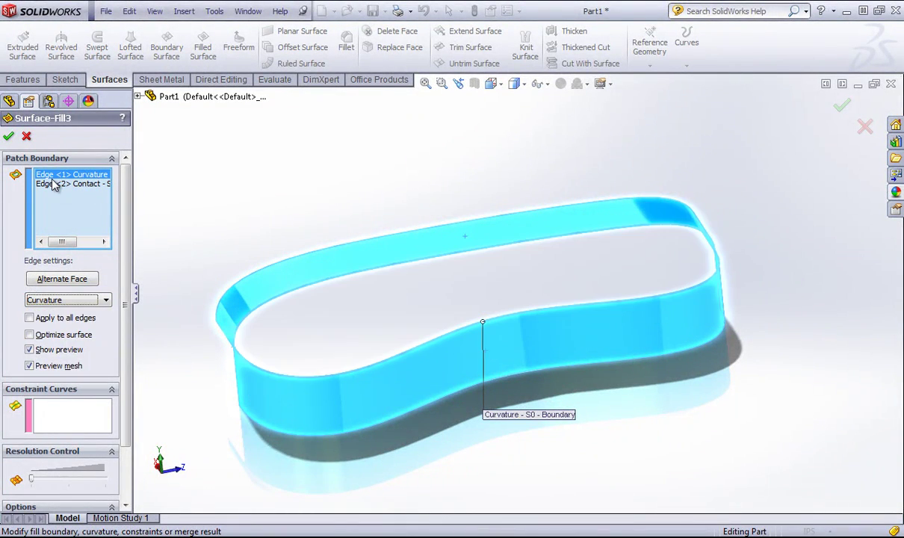
click(53, 183)
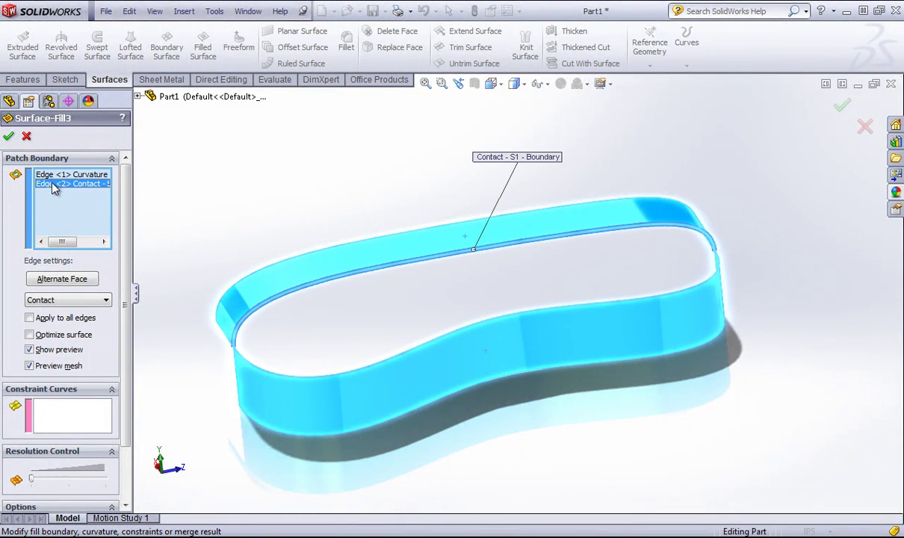
click(73, 302)
click(66, 332)
middle_drag(407, 216, 303, 258)
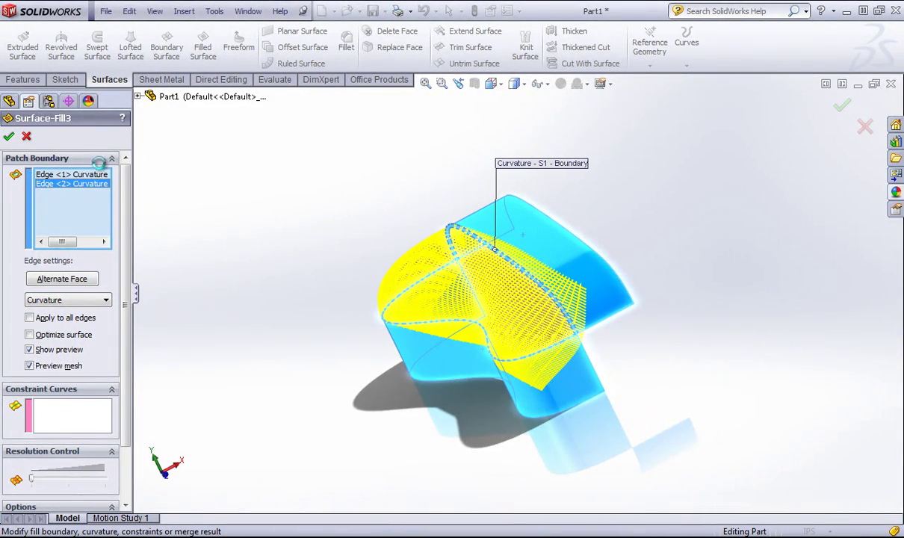
middle_drag(462, 258, 483, 287)
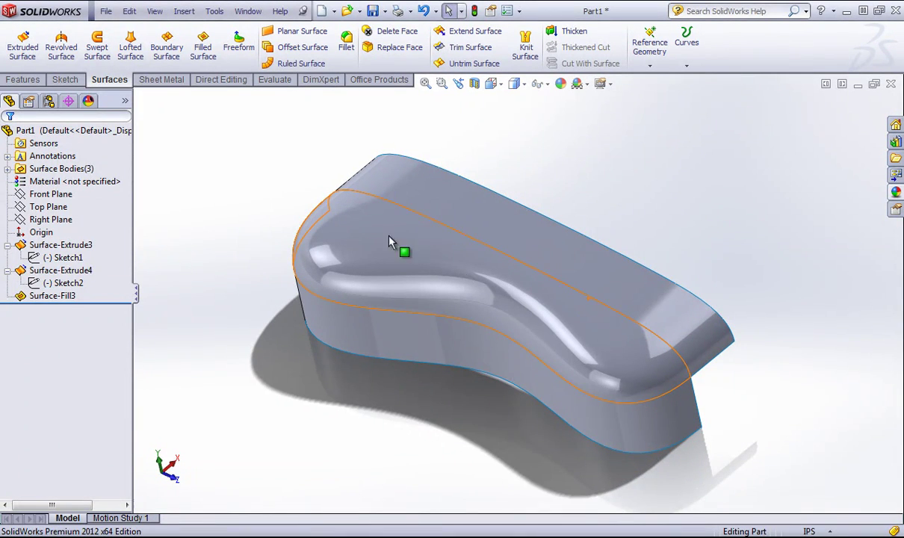
- Hide both extruded surfaces, leaving only the filled surface displayed
right_click(576, 255)
click(602, 235)
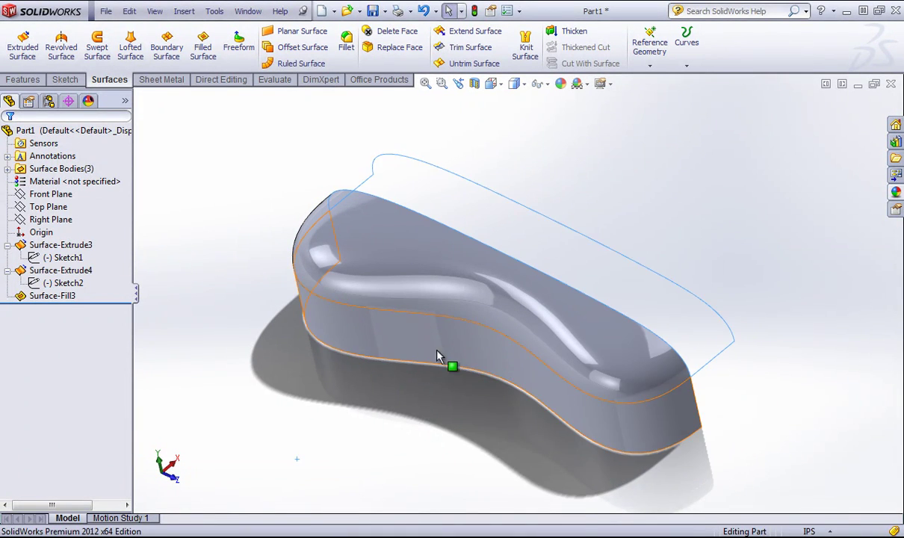
right_click(439, 343)
click(466, 322)
middle_drag(558, 274, 590, 246)
- Thicken the filled surface by 0.50 in using the side 2 thickness option
click(574, 31)
click(489, 299)
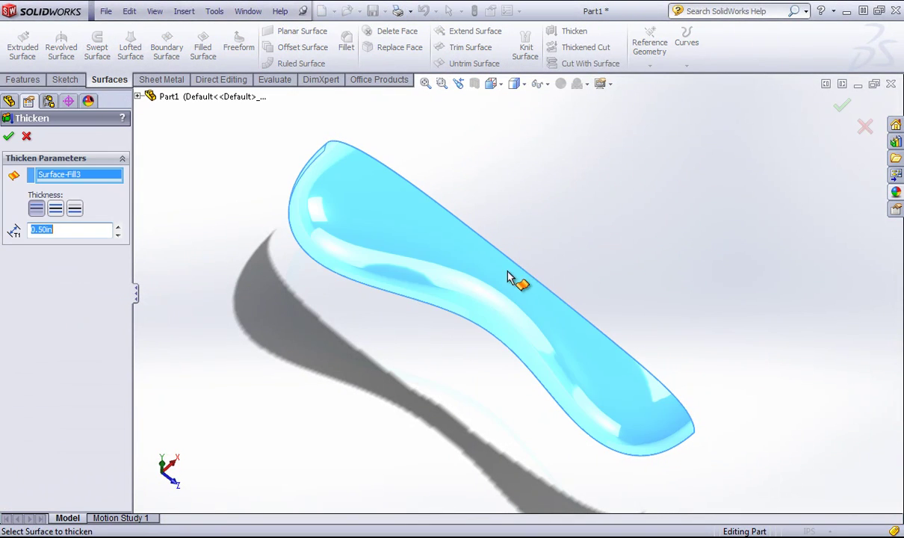
middle_drag(515, 279, 463, 291)
click(74, 209)
middle_drag(123, 209, 239, 239)
click(8, 137)
- Examine the thickened fill's inner side and the edges at both end points, and view the whole outer shape
middle_drag(711, 306, 545, 359)
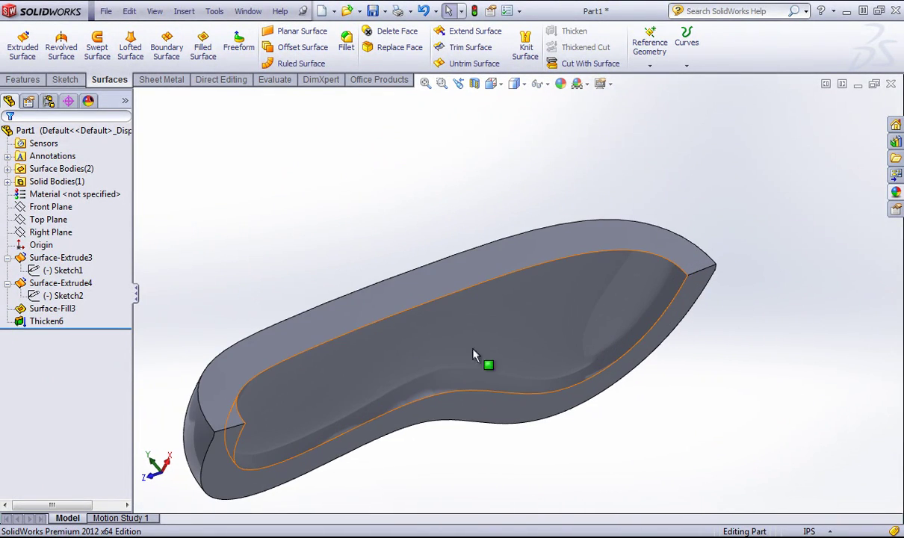
middle_drag(273, 363, 250, 325)
click(224, 356)
middle_drag(256, 369, 227, 418)
scroll(227, 417, down, 4)
scroll(396, 360, up, 8)
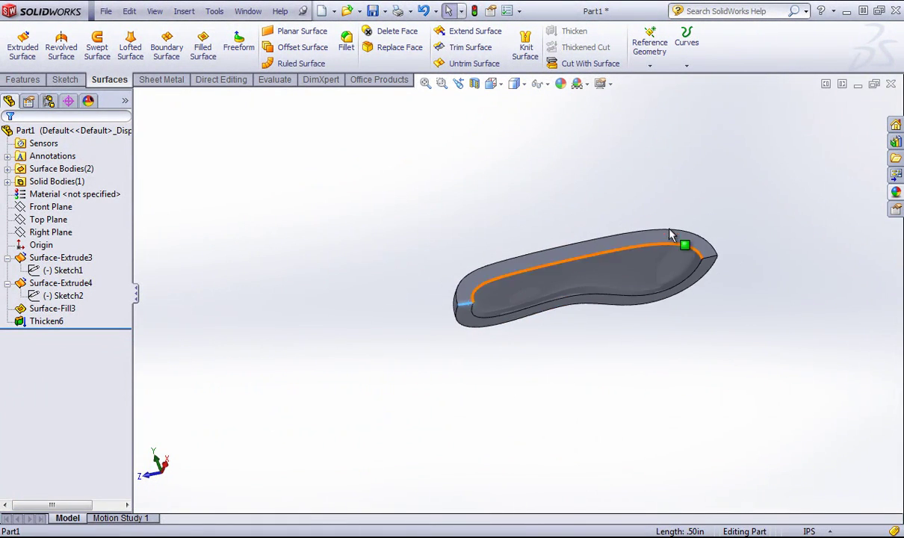
scroll(674, 247, down, 3)
click(279, 248)
middle_drag(279, 248, 438, 235)
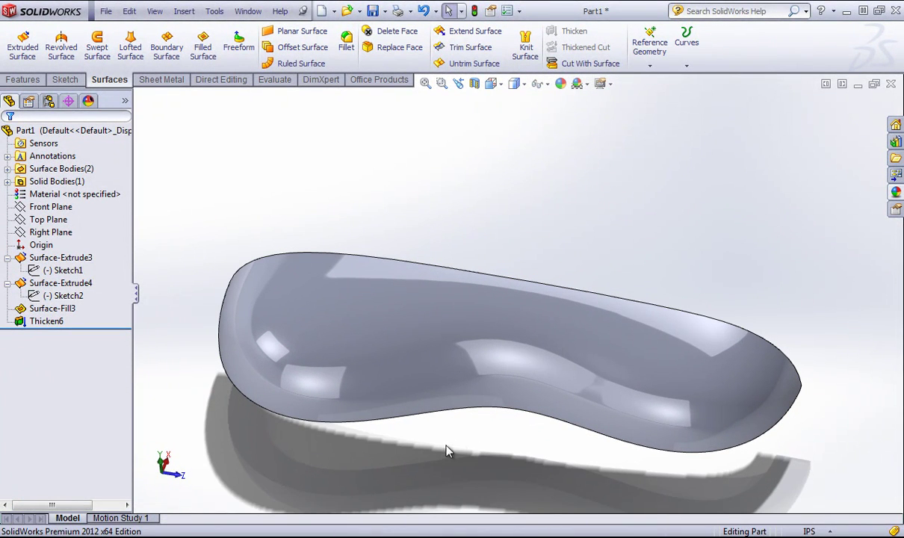